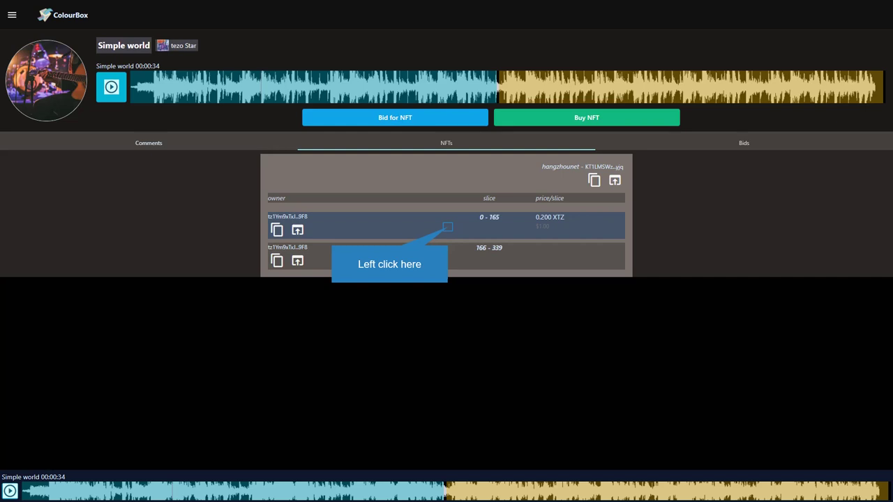
# Step: Select 15 Simple world slices starting at slice 0 from the 0–165 listing and start the 3.001 tez purchase
pyautogui.click(447, 227)
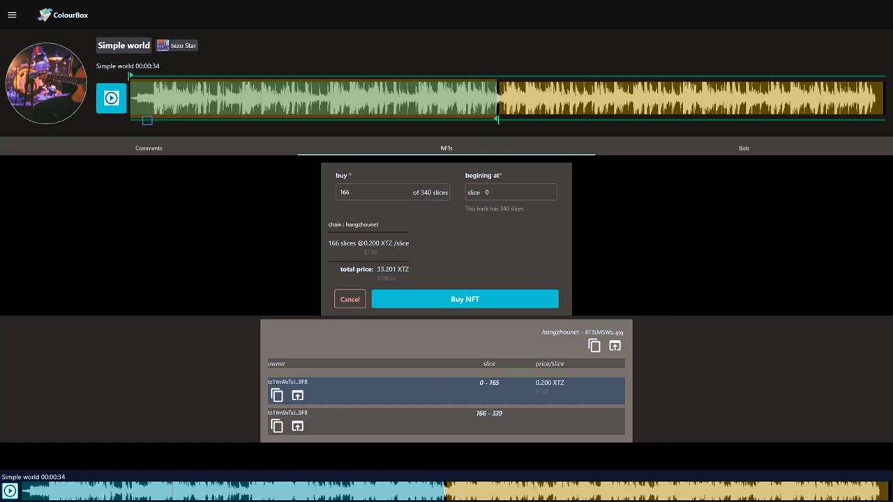
pyautogui.click(147, 120)
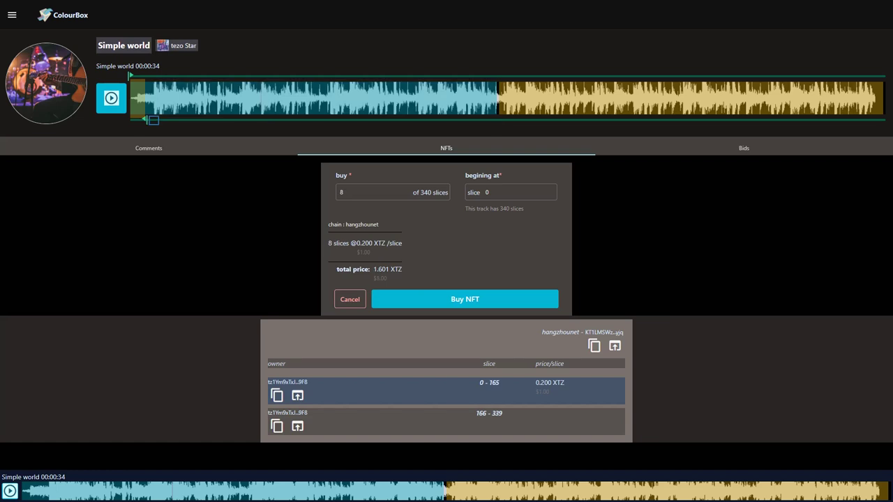
pyautogui.click(153, 120)
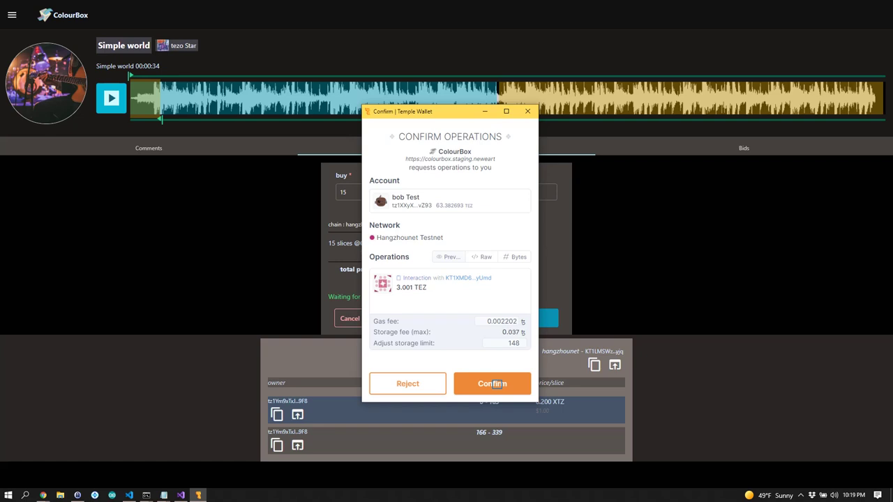
# Step: Confirm the 3.001 tez purchase in Temple Wallet and copy the new 0–14 owner's address
pyautogui.click(497, 384)
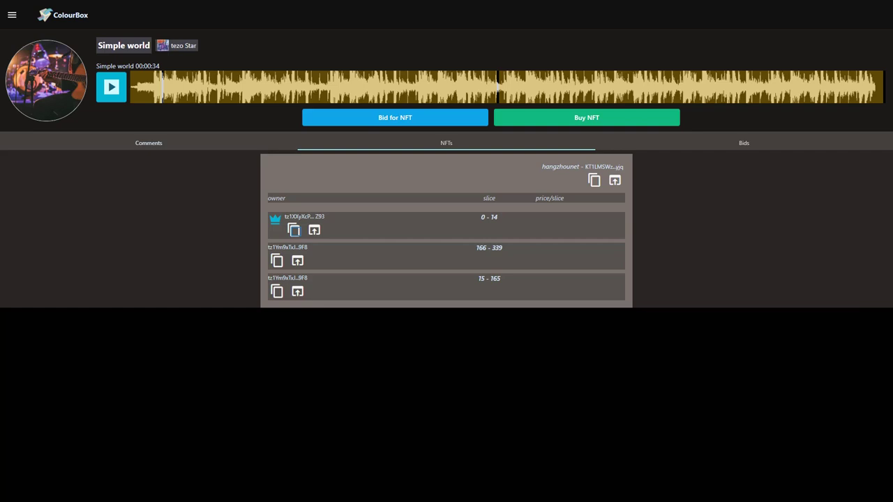
pyautogui.click(294, 230)
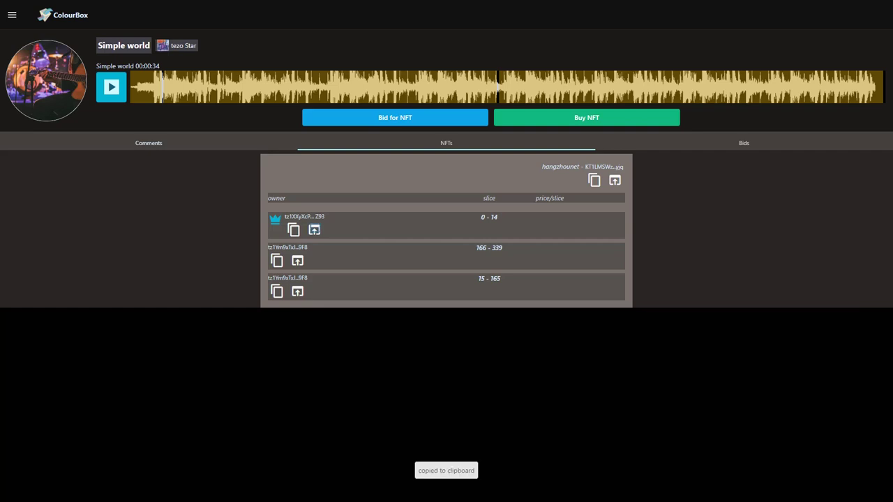
# Step: Check the buyer's 3.001 tez transaction on TzKT, then return to ColourBox
pyautogui.click(314, 230)
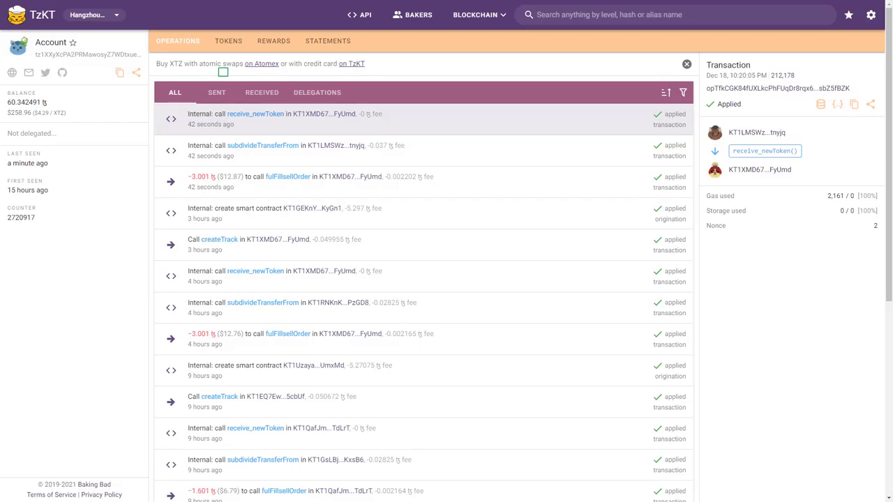
pyautogui.hotkey('ctrl', 'w')
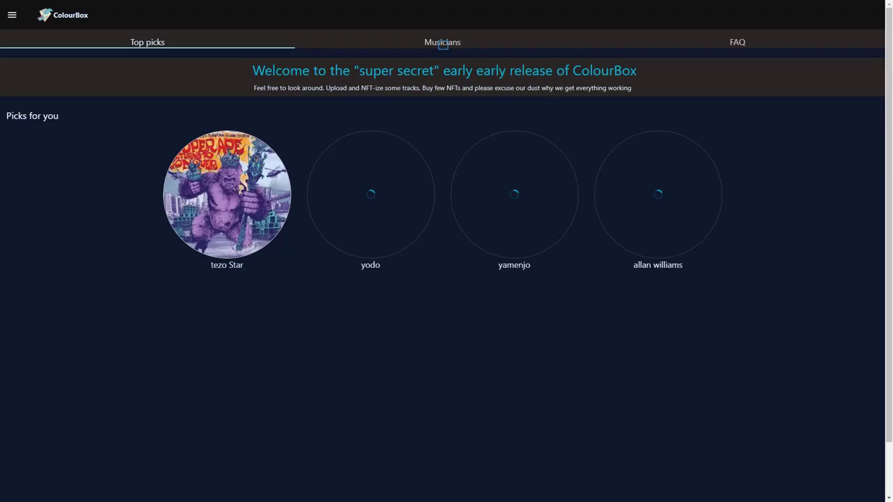
pyautogui.click(443, 44)
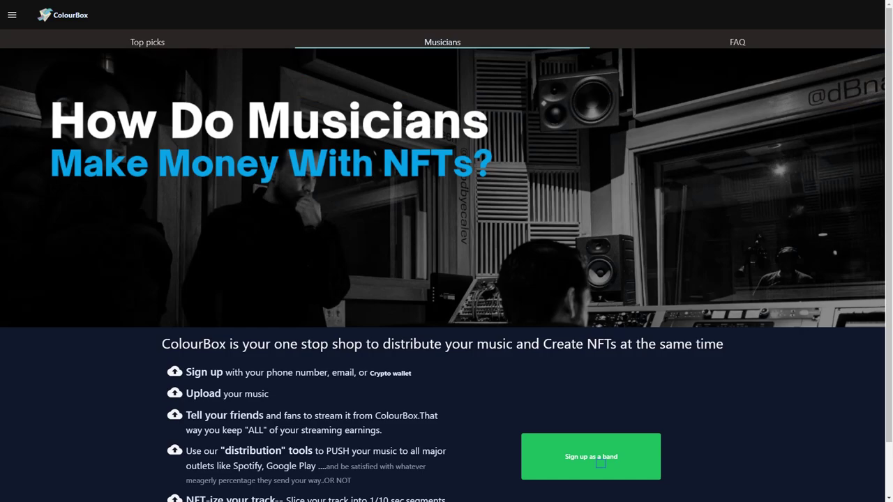
pyautogui.click(600, 464)
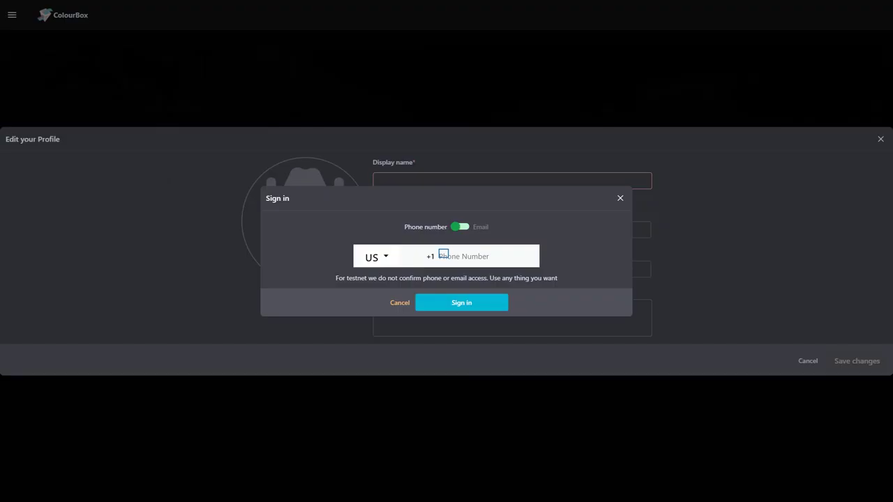
pyautogui.click(443, 255)
pyautogui.write('2')
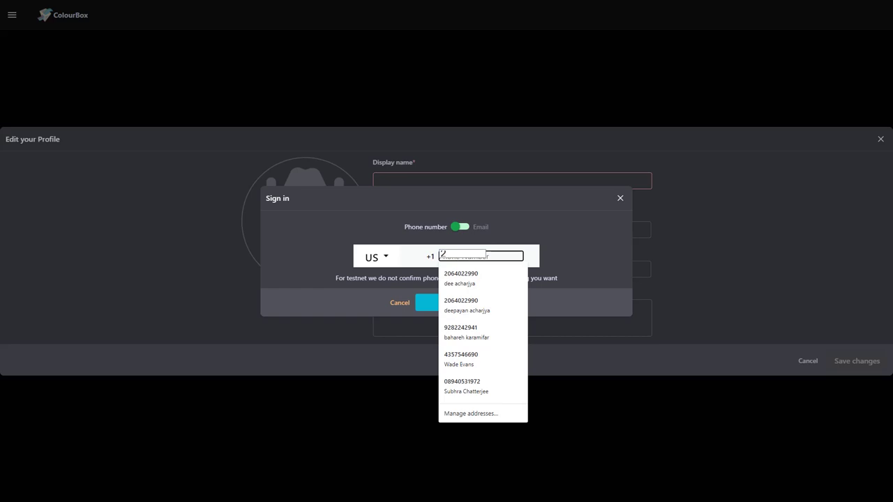
pyautogui.write('064')
pyautogui.write('02')
pyautogui.write('1111')
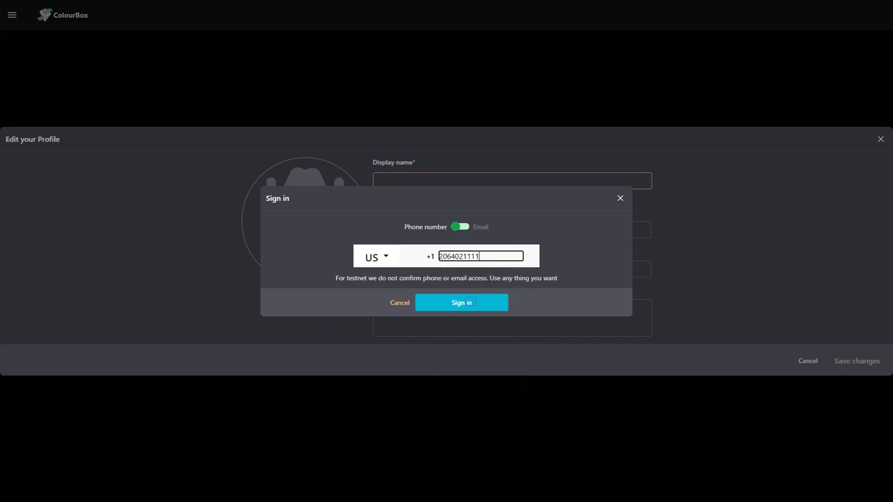
pyautogui.click(471, 301)
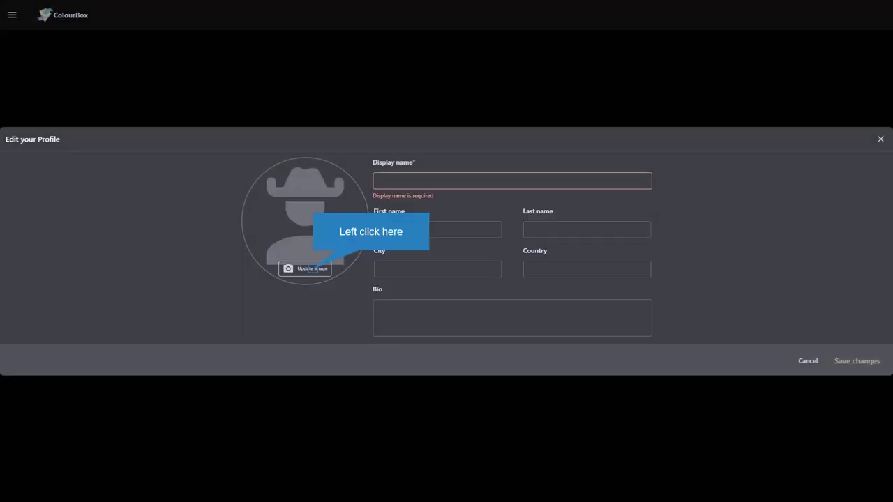
# Step: Save a band profile named Mose with the MOSE artwork as its picture
pyautogui.click(313, 269)
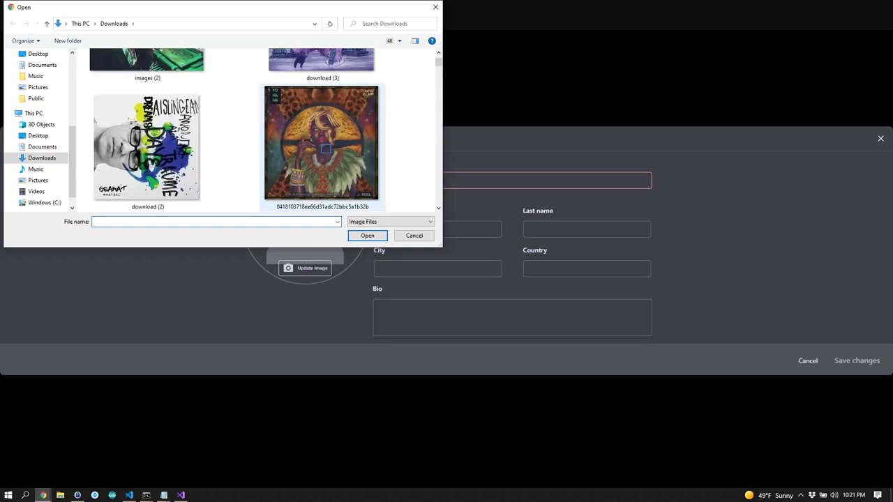
pyautogui.click(326, 148)
pyautogui.press('Return')
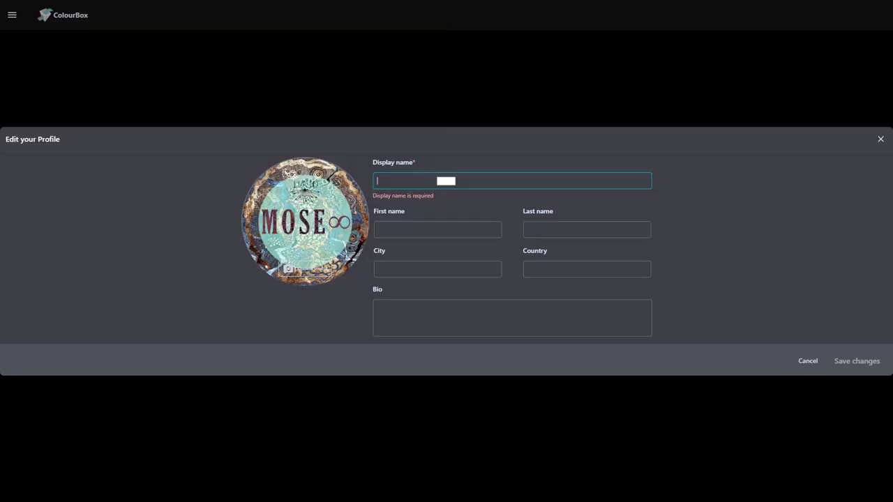
pyautogui.write('Mose')
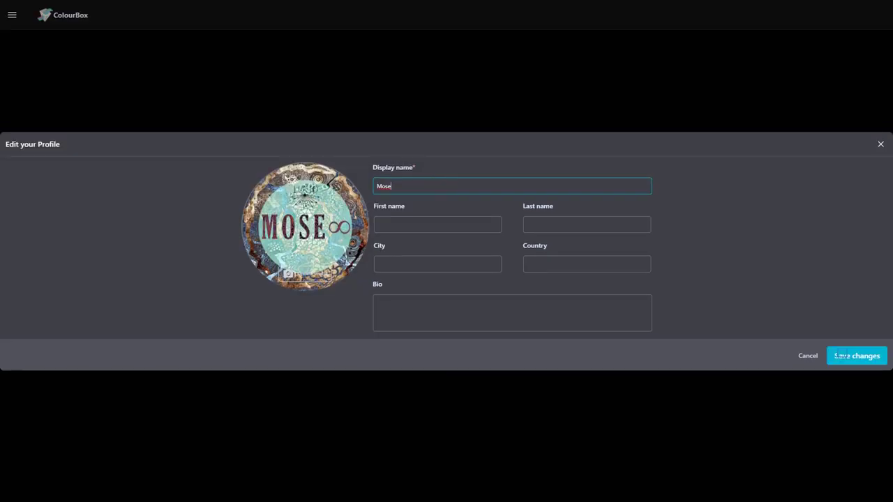
pyautogui.click(842, 356)
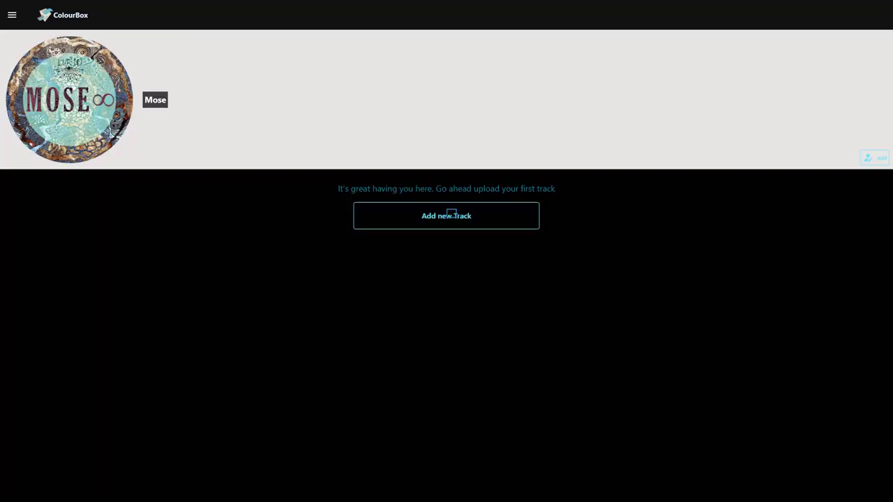
# Step: Load file_example_WAV_1MG as a new track upload
pyautogui.click(450, 214)
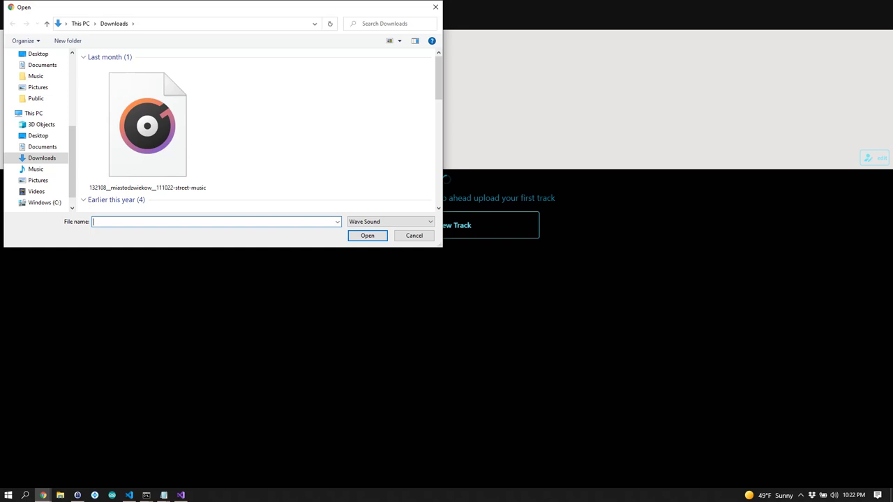
pyautogui.scroll(-5, 256, 114)
pyautogui.scroll(-2, 255, 114)
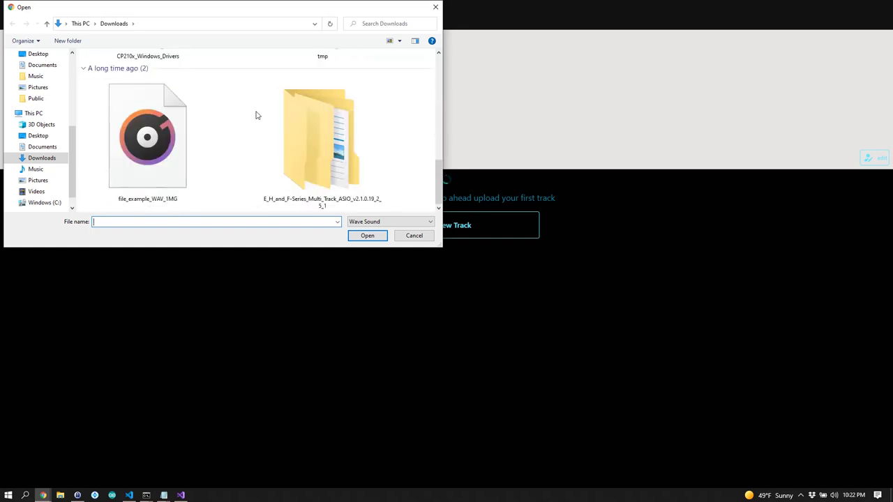
pyautogui.click(181, 154)
pyautogui.doubleClick(181, 154)
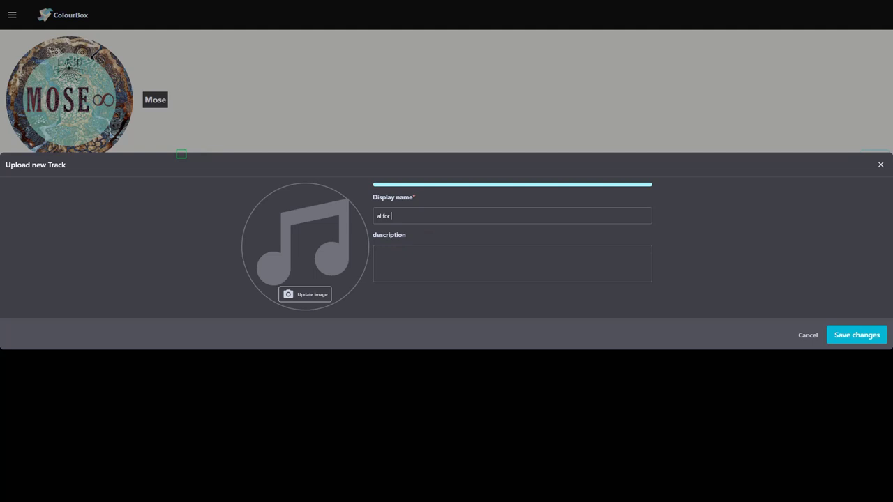
# Step: Name the track 'all for tezos', set images (2) as its cover, and save it
pyautogui.hotkey('ctrl', 'a')
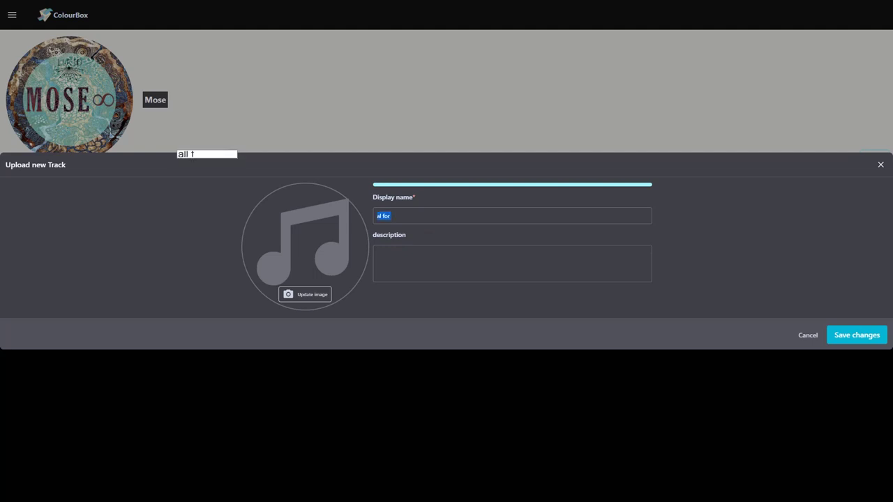
pyautogui.write('or tezos')
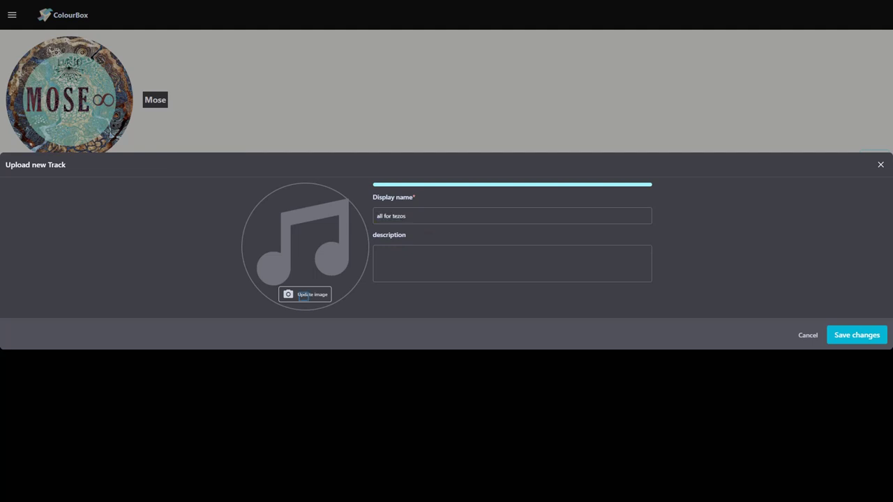
pyautogui.click(305, 295)
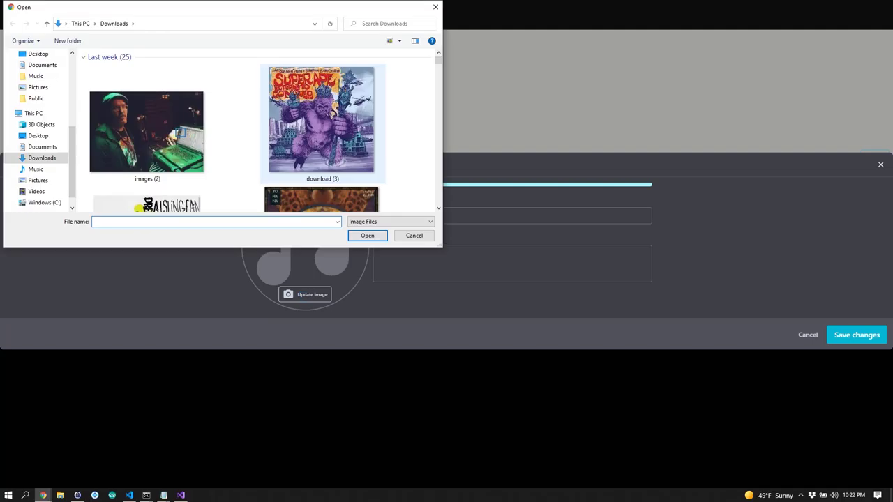
pyautogui.doubleClick(147, 132)
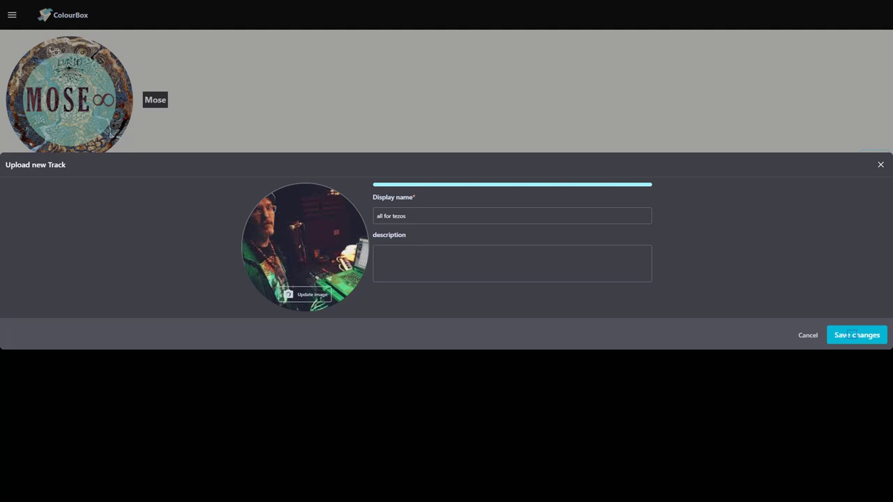
pyautogui.click(852, 335)
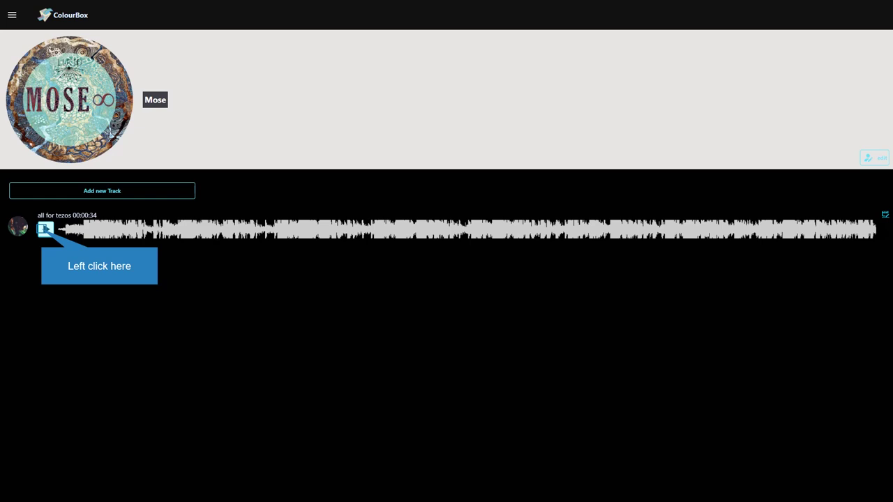
# Step: Price the all for tezos track at 0.4 XTZ per slice, offer 54 slices, and mint
pyautogui.click(44, 229)
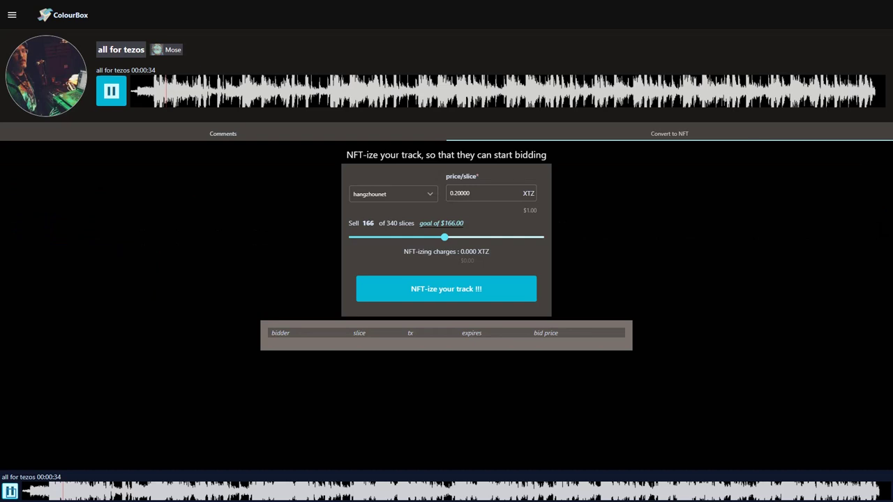
pyautogui.click(454, 193)
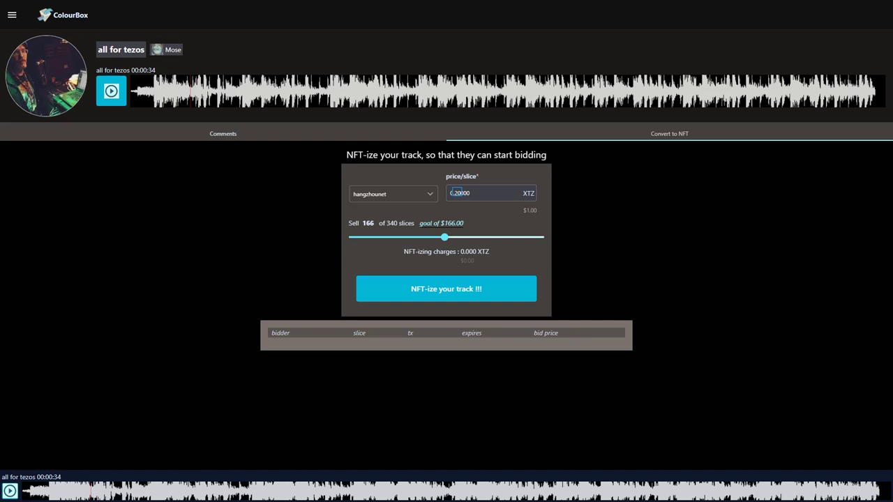
pyautogui.press('BackSpace')
pyautogui.write('4')
pyautogui.click(376, 237)
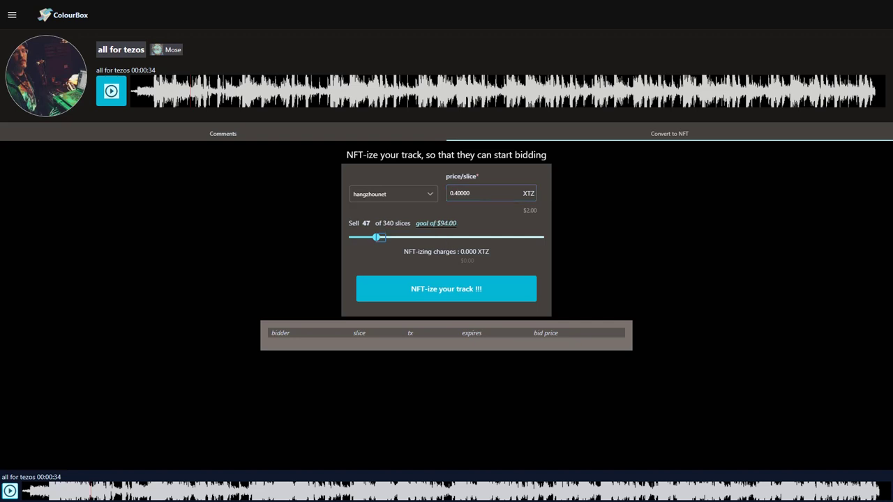
pyautogui.moveTo(378, 237); pyautogui.dragTo(380, 237)
pyautogui.click(448, 290)
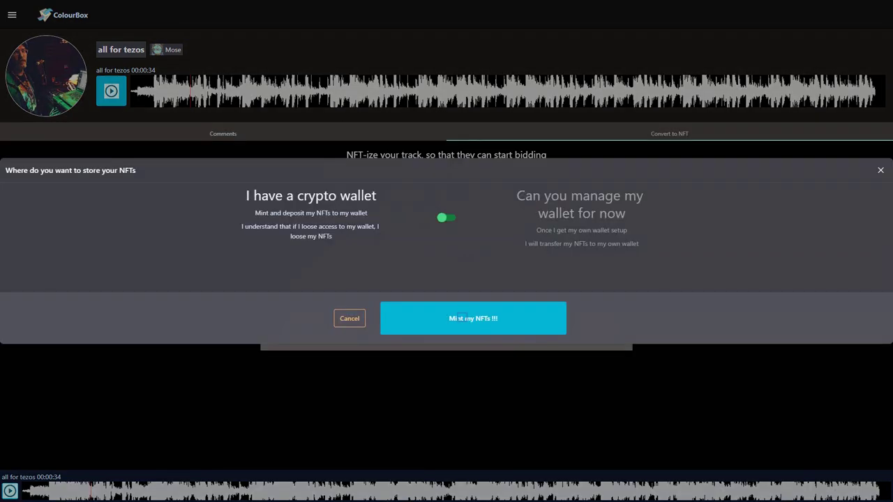
pyautogui.click(462, 318)
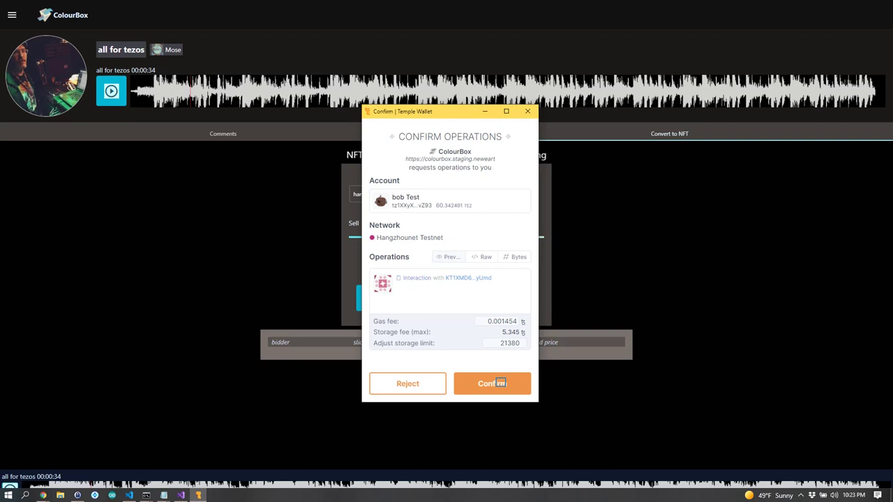
# Step: Approve the minting in the wallet, view the NFT slice owners, and open the sell form
pyautogui.click(501, 383)
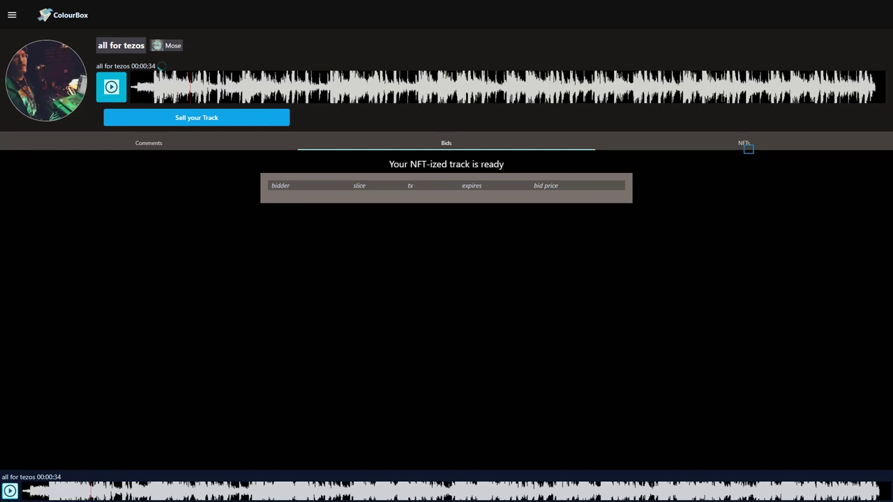
pyautogui.click(747, 145)
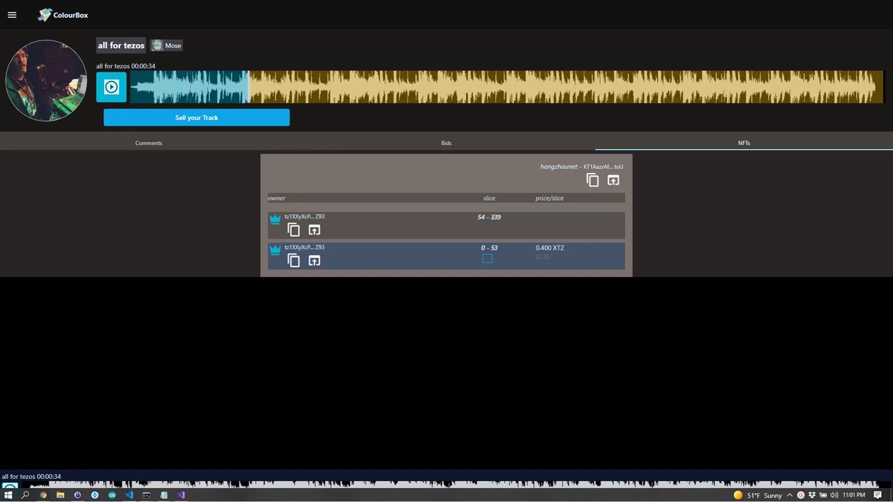
pyautogui.click(196, 117)
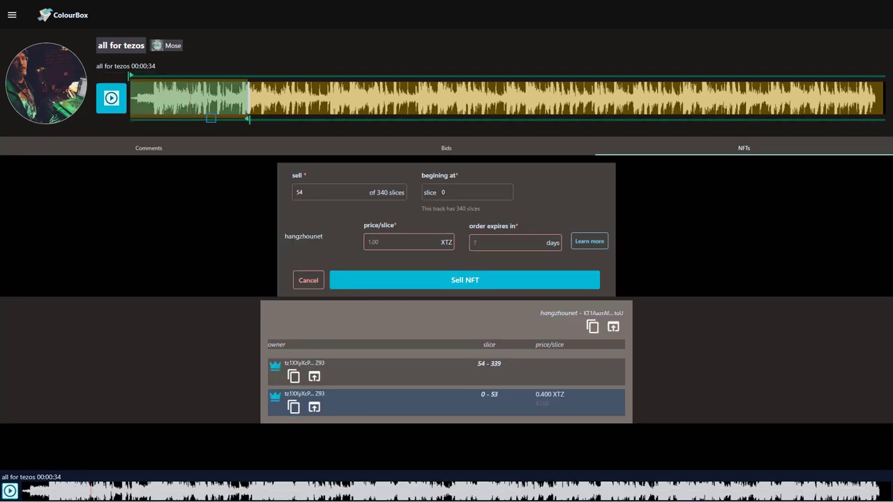